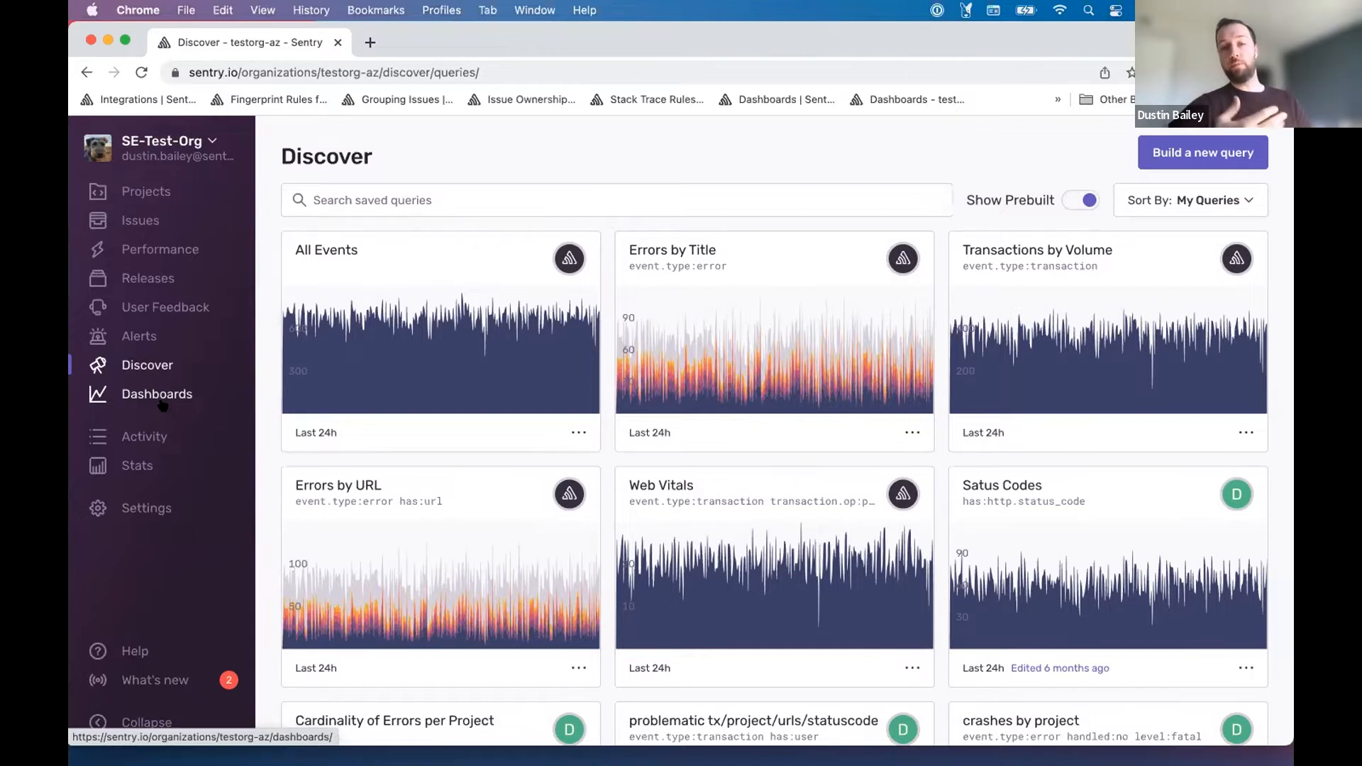
Step: Open the prebuilt All Events query and set its scope to all projects over the last 14 days
click(434, 314)
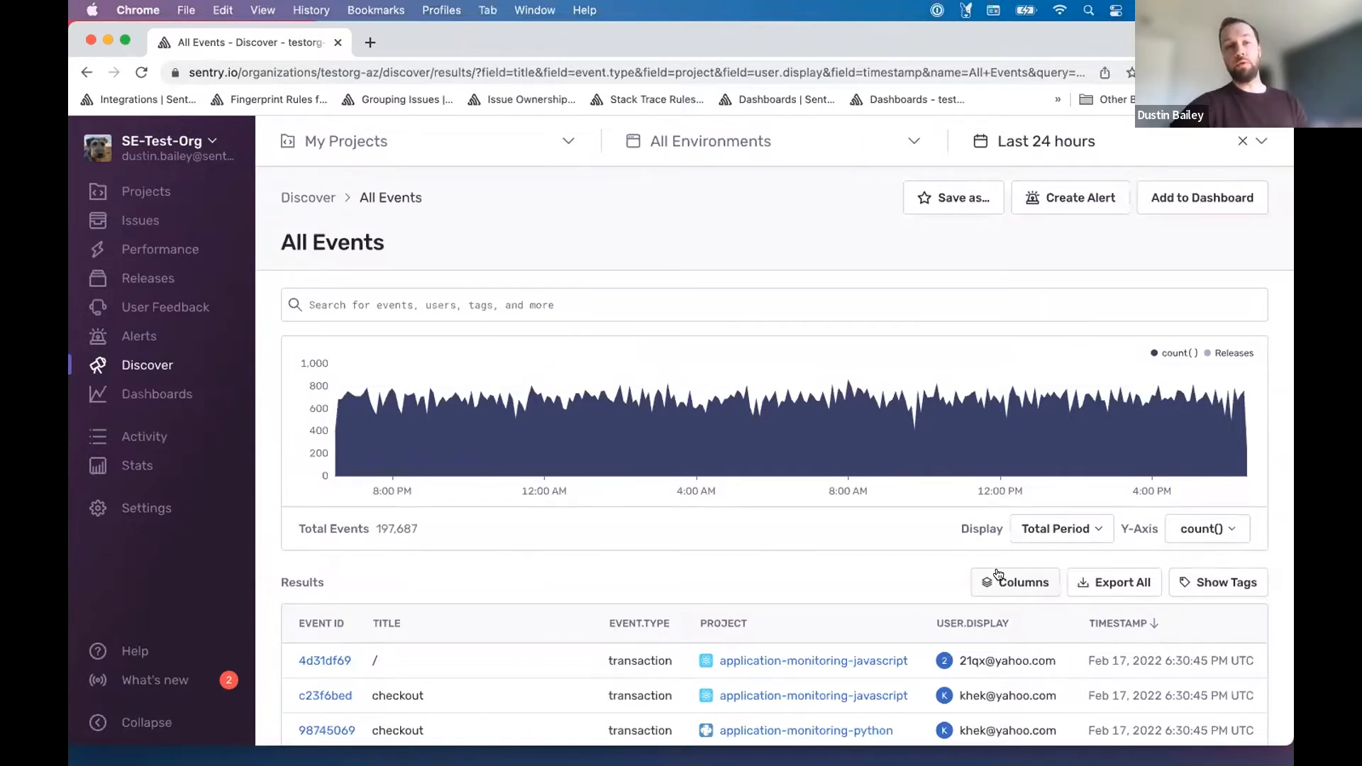
click(530, 147)
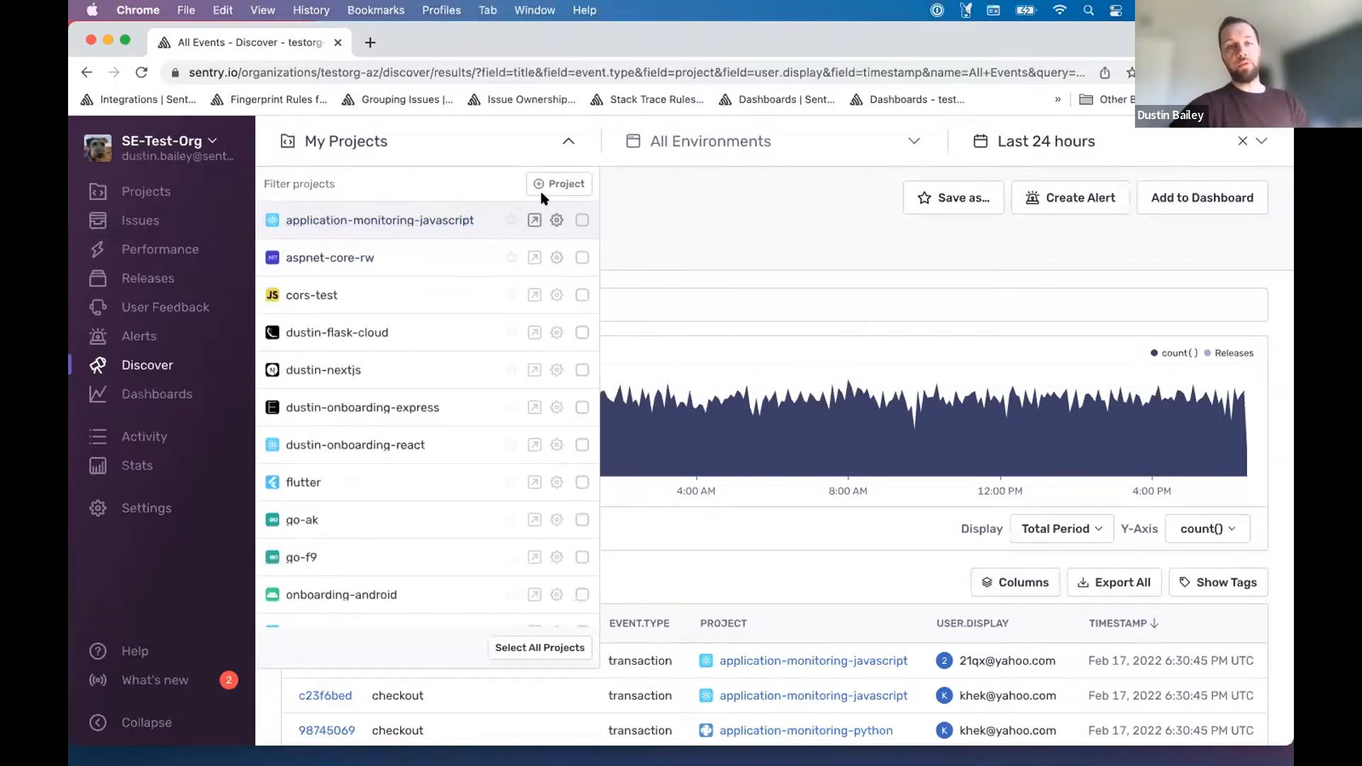
click(689, 193)
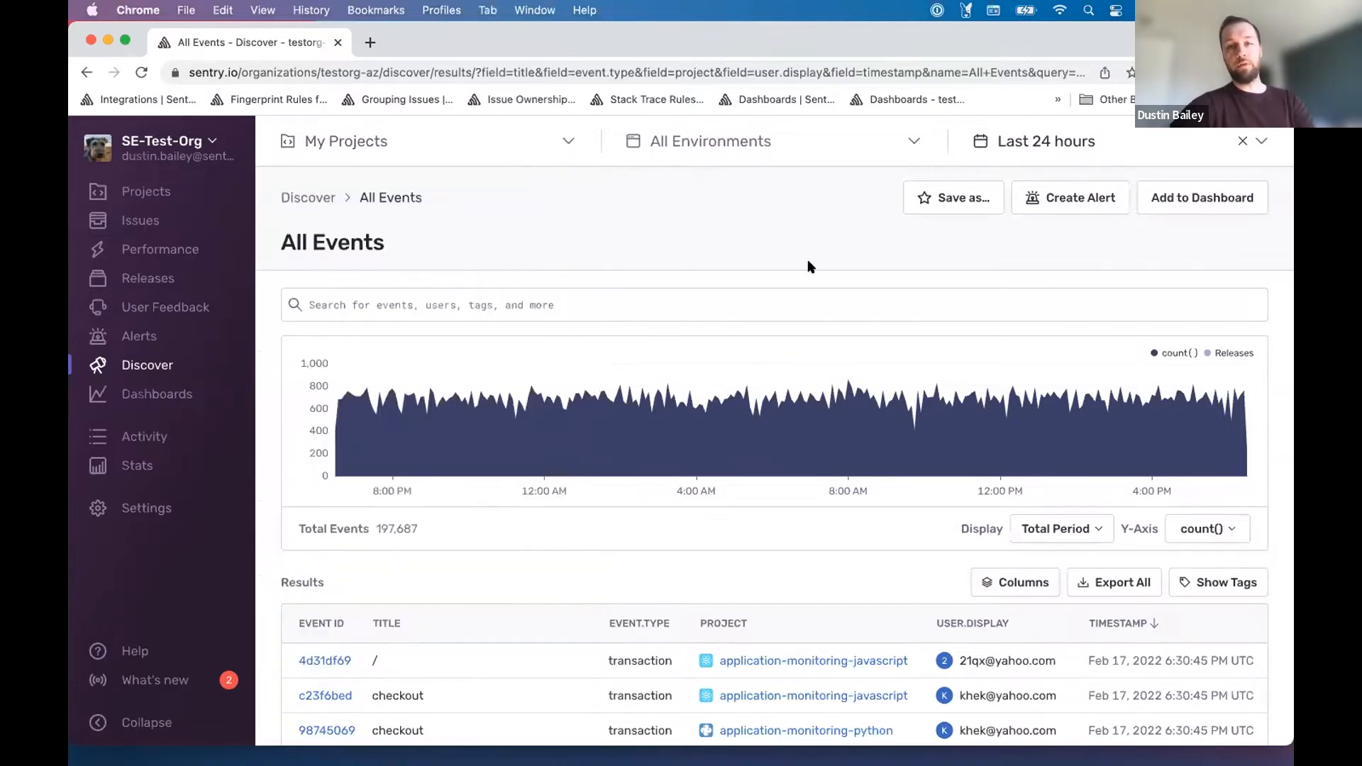
click(521, 142)
click(1046, 141)
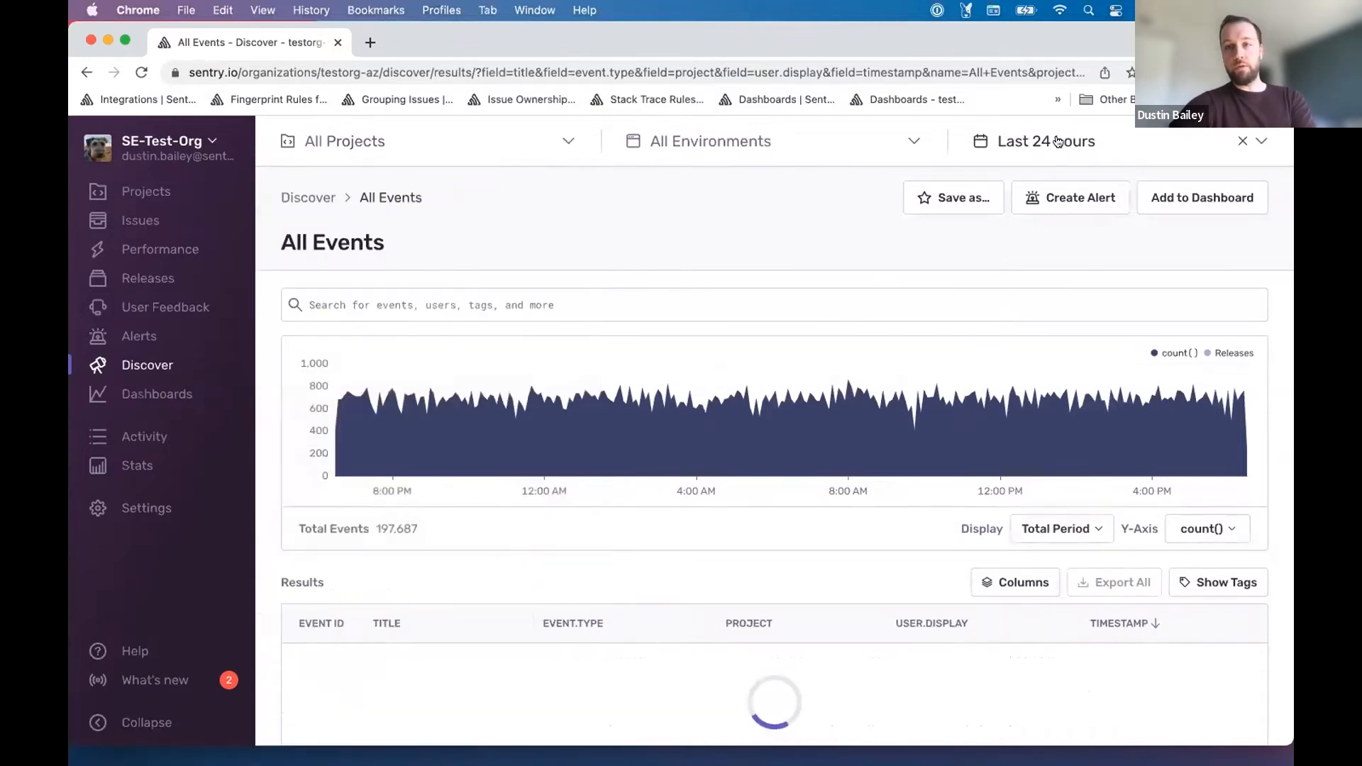
click(1046, 141)
click(987, 298)
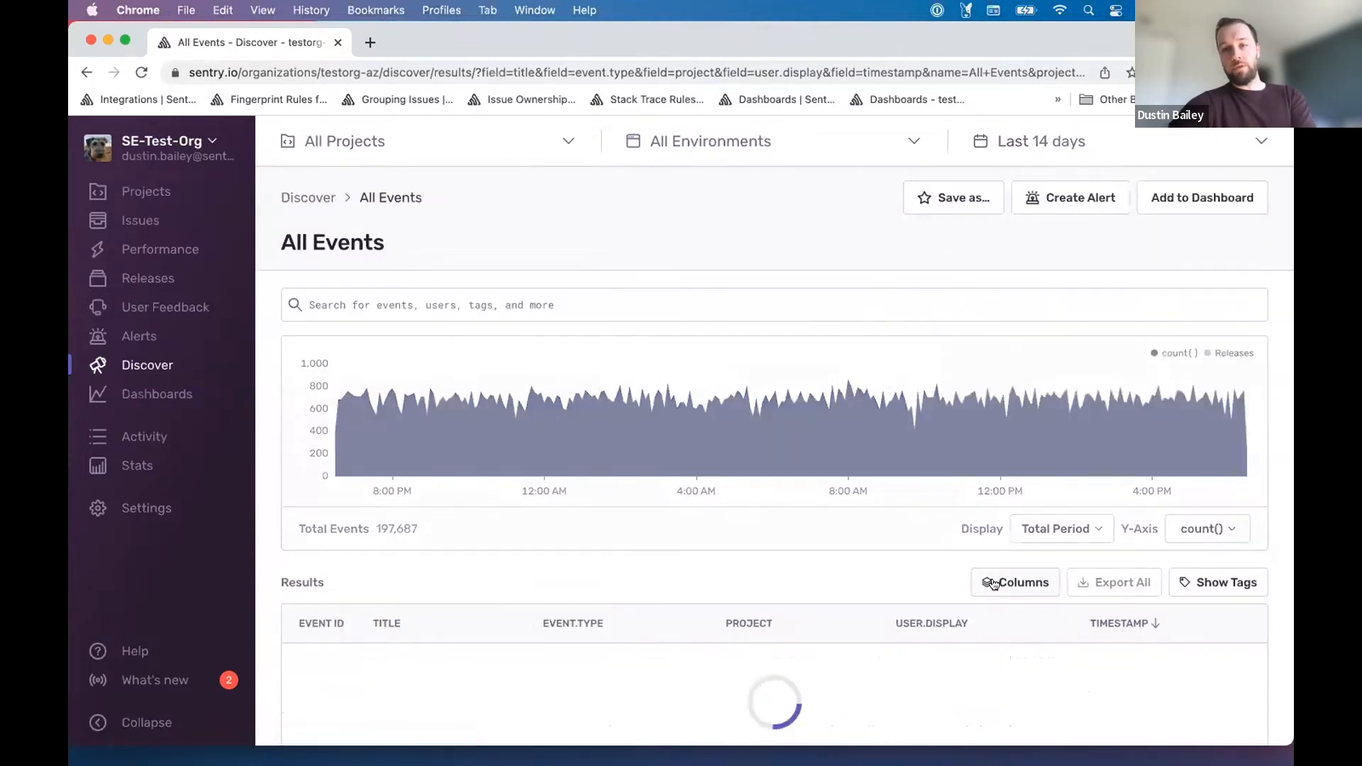
Step: Change the result columns to issue, project and count(), removing the event type and timestamp columns
click(1015, 581)
click(528, 353)
text(issue)
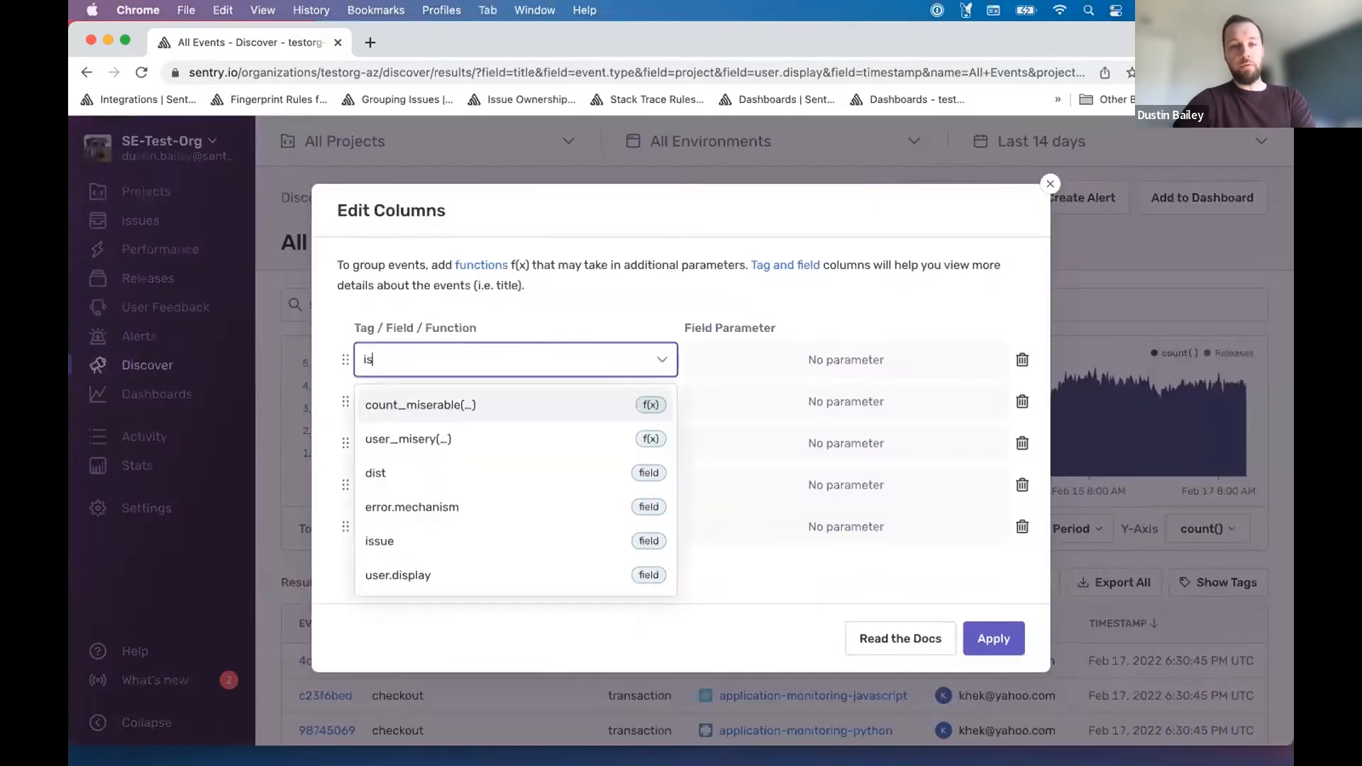
click(499, 376)
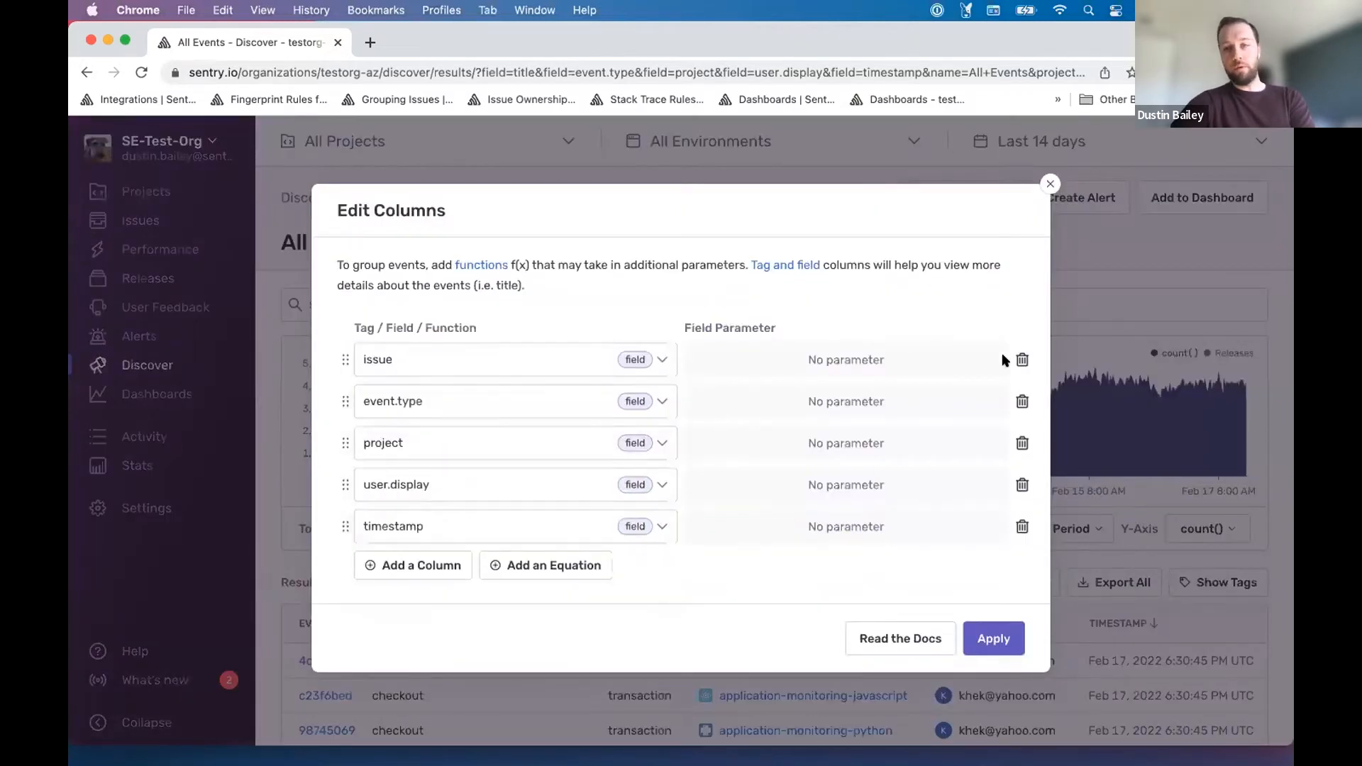
click(1022, 401)
click(425, 445)
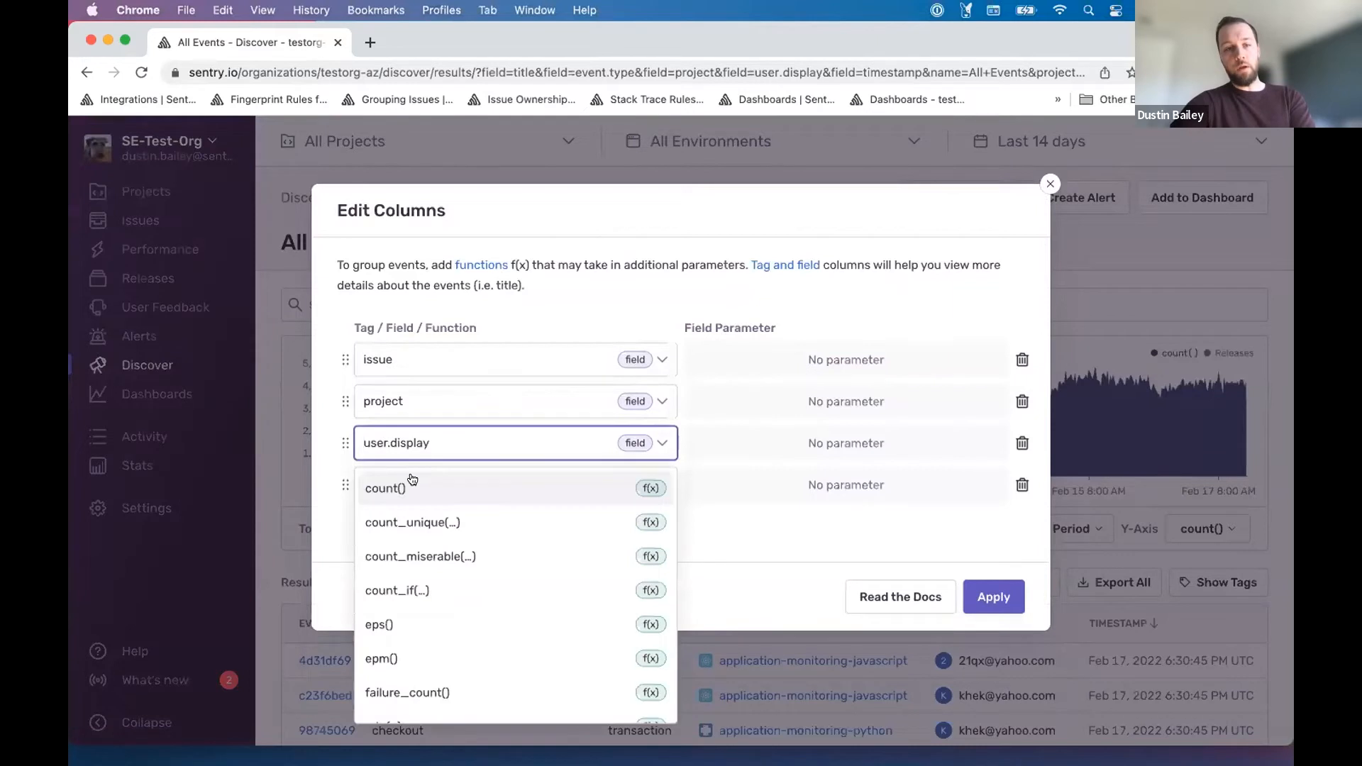
click(410, 482)
click(1021, 487)
click(993, 556)
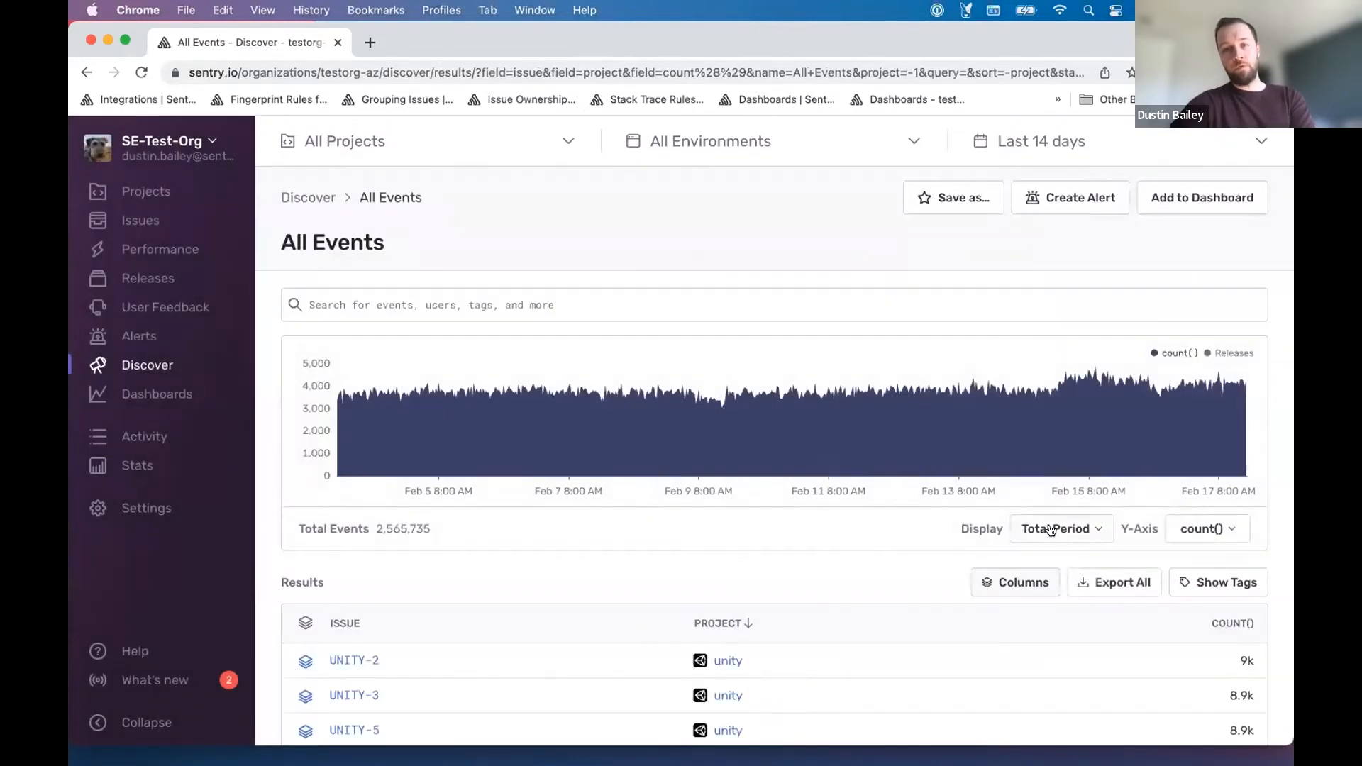
Step: Display the chart as Top Daily and sort the results by count() in descending order
click(1050, 530)
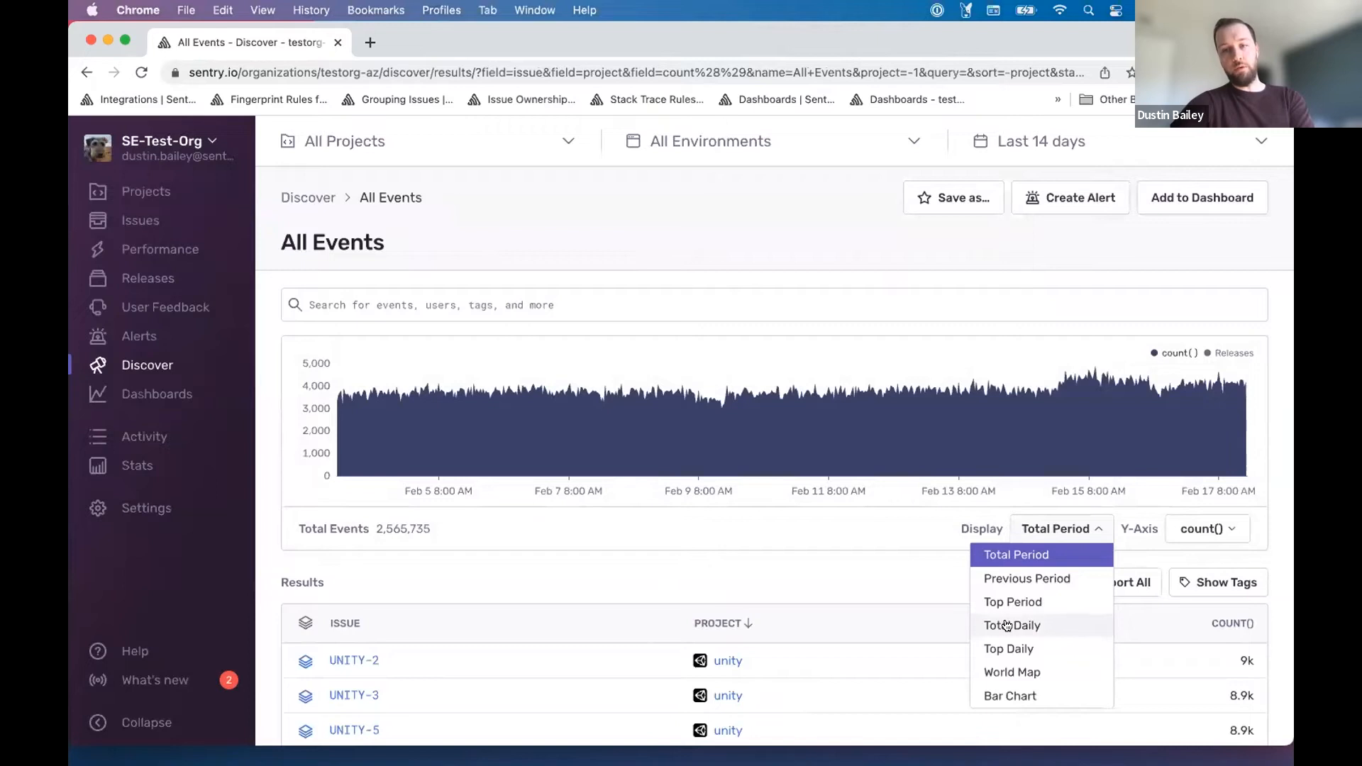
click(1007, 648)
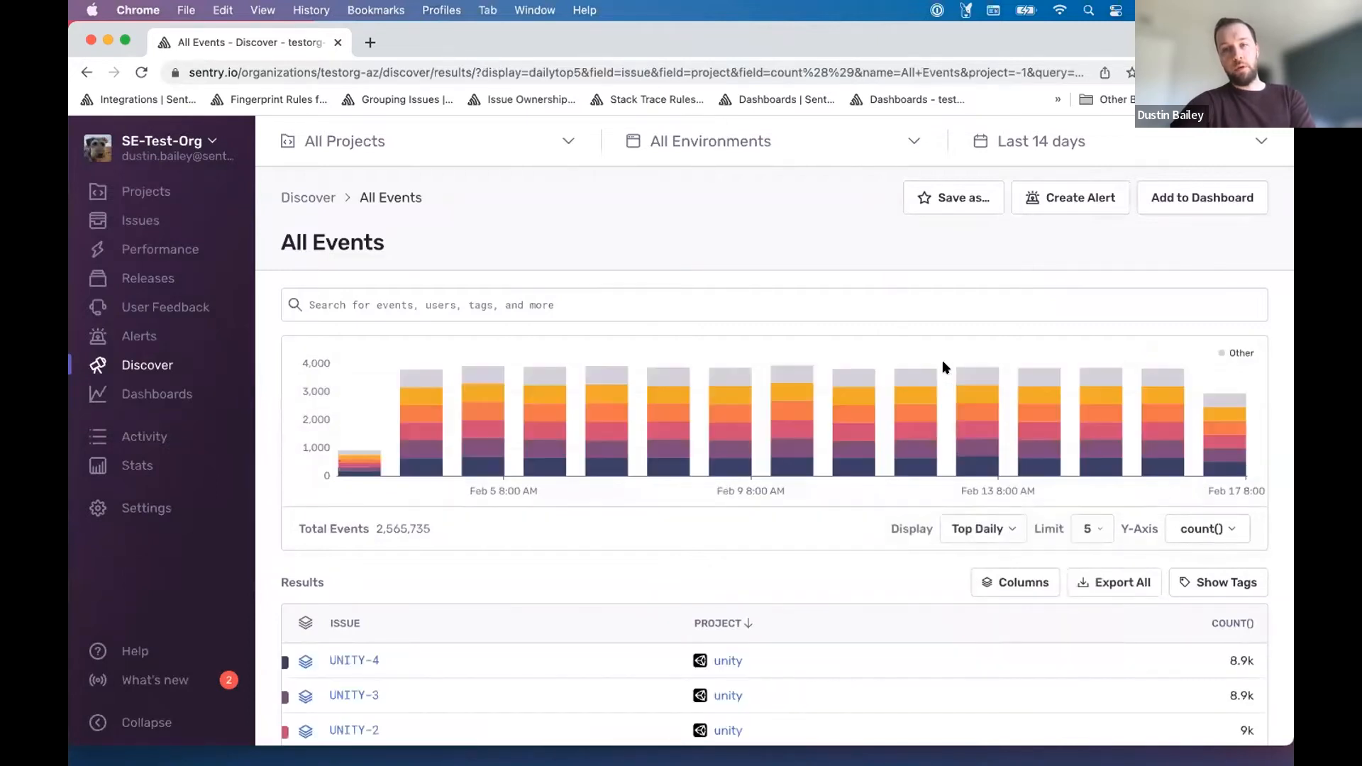
click(1217, 616)
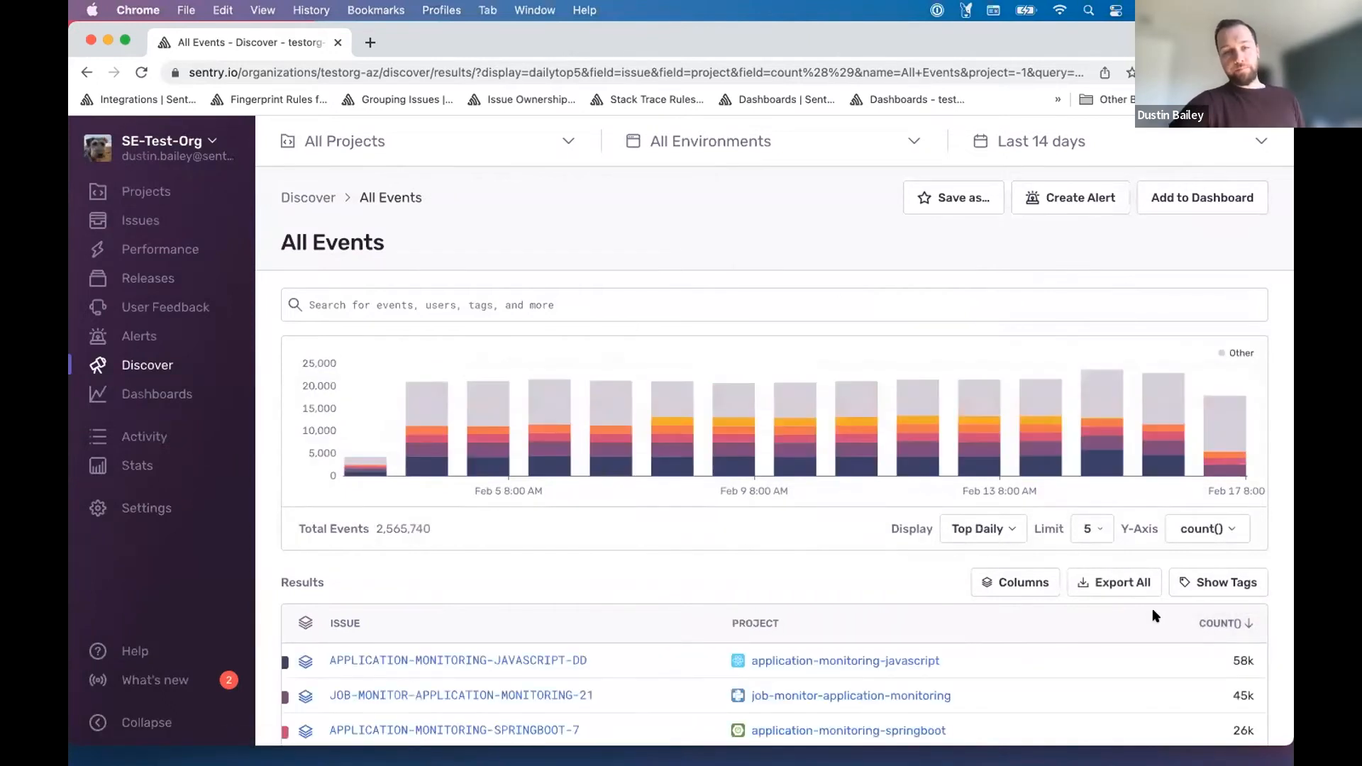
Step: Add the application-monitoring-javascript project from the highest-count result to the query filter
scroll(1154, 616, down, 4)
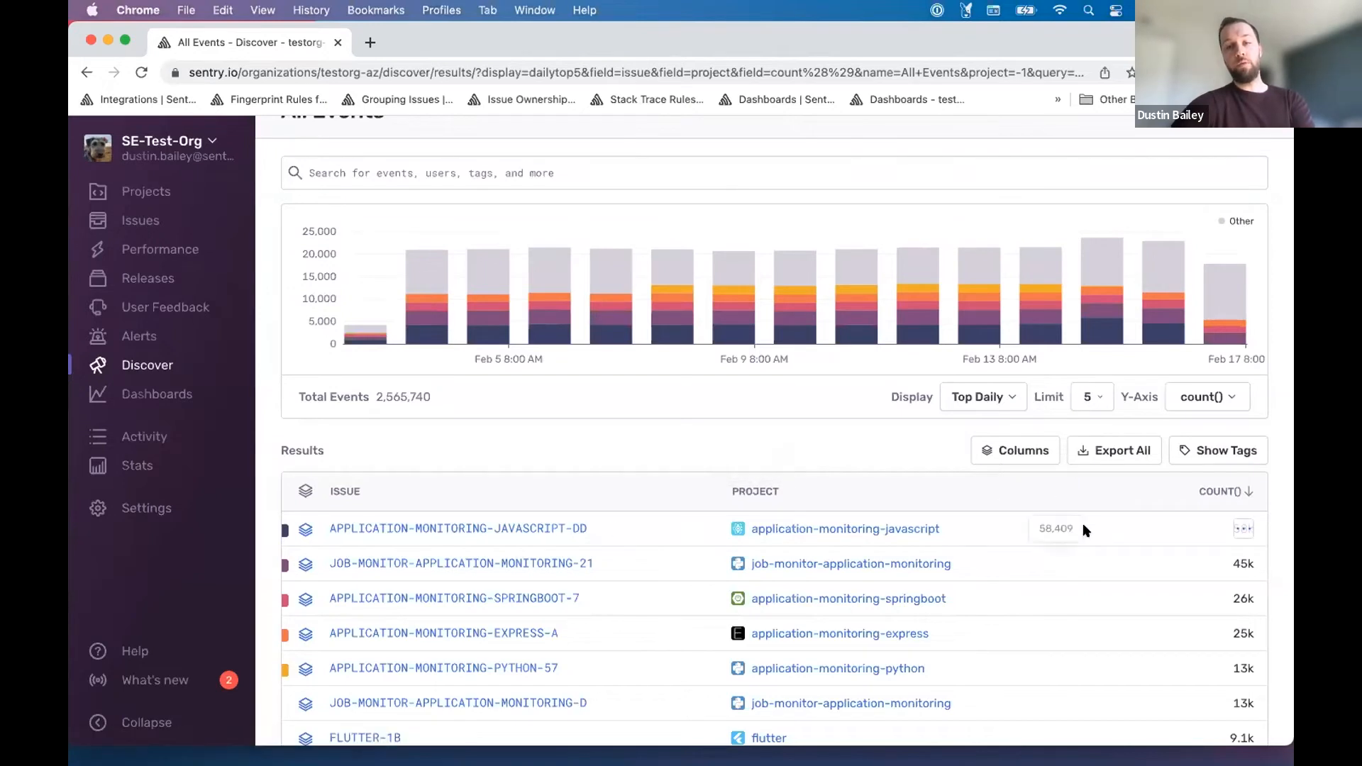
click(1049, 529)
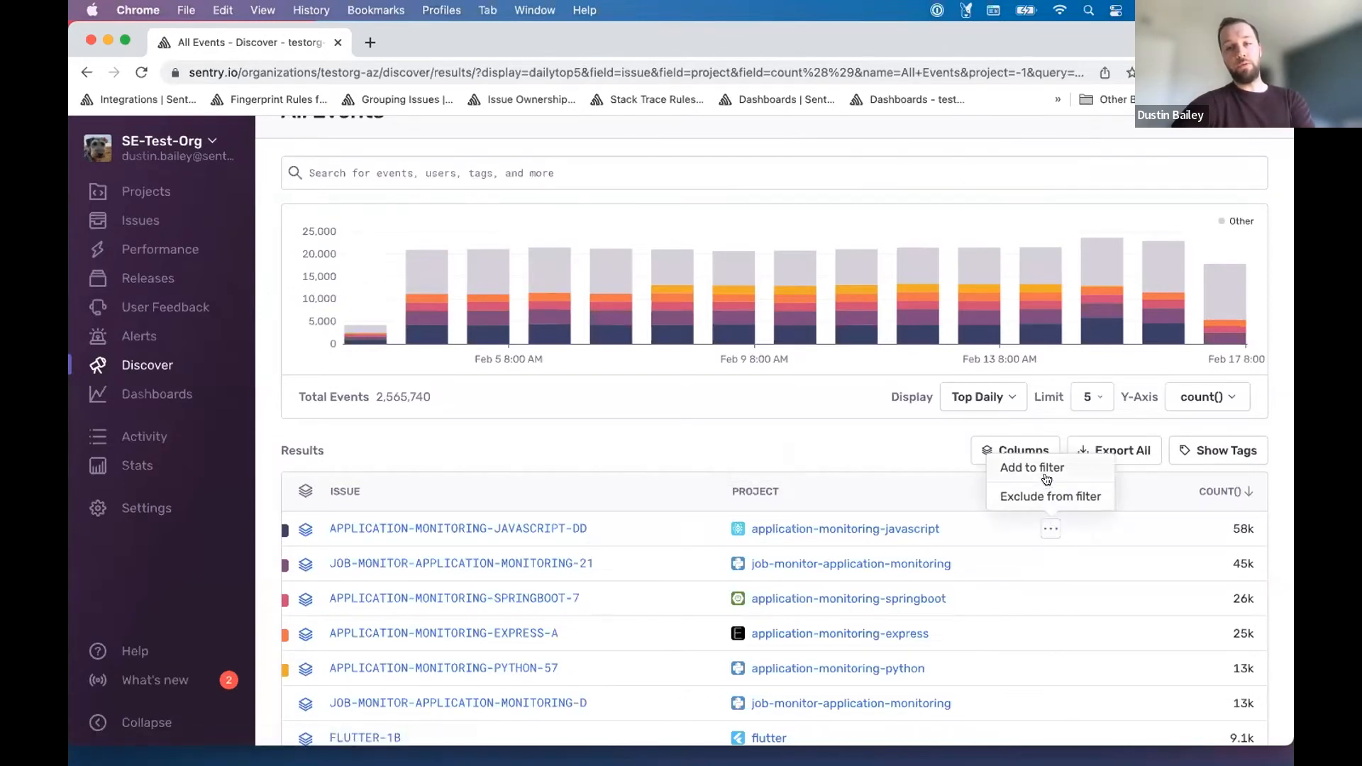
click(1050, 469)
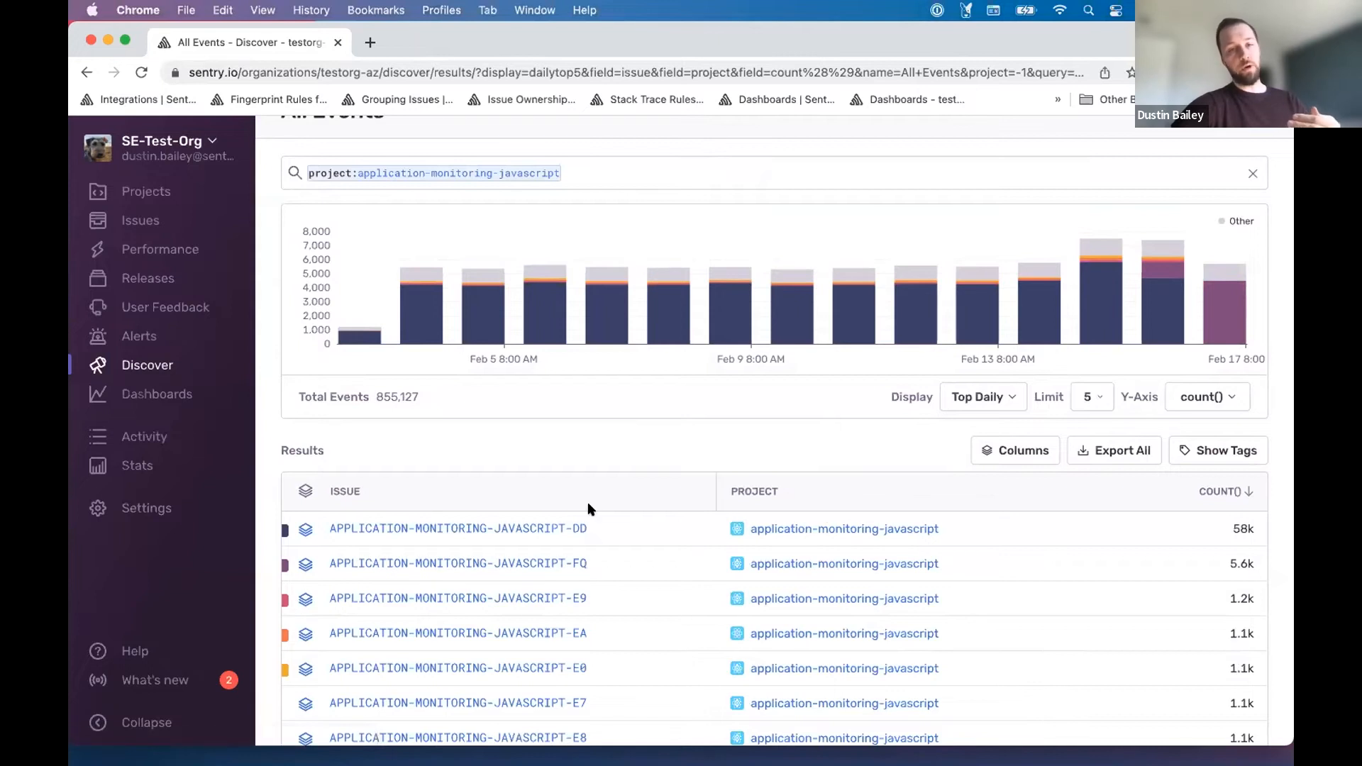
Step: Add a title column to the results and place it between project and count()
click(1004, 450)
click(397, 477)
text(tit)
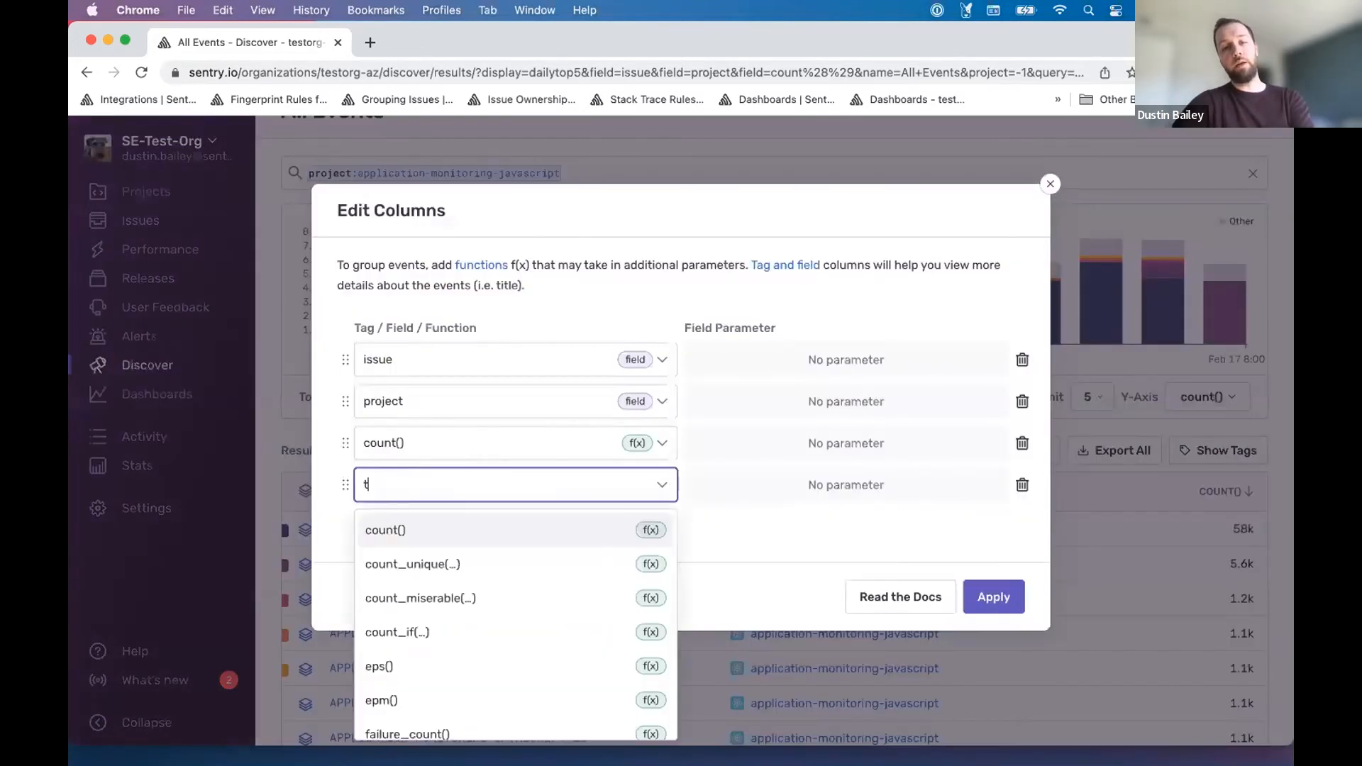
click(387, 528)
drag(346, 485, 360, 447)
click(976, 594)
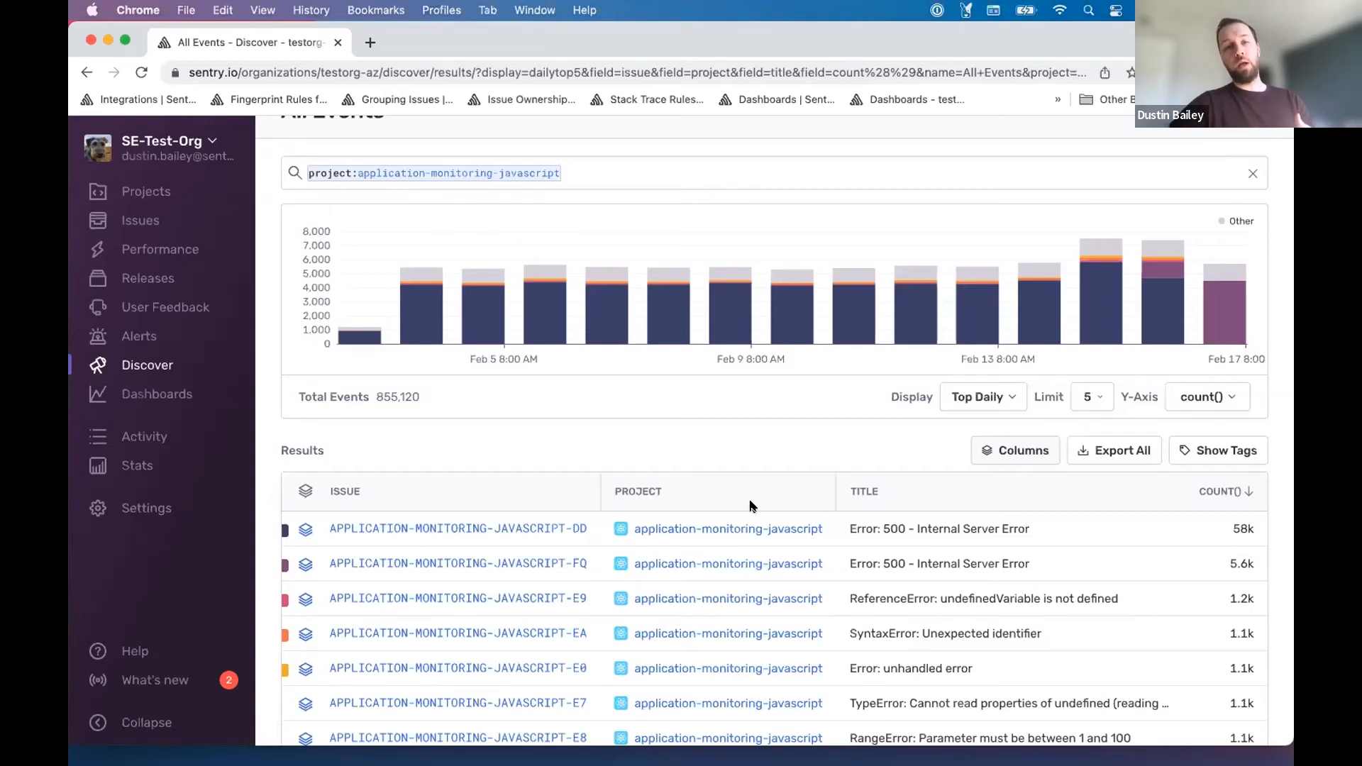
Step: Review the filtered issues and limit the page's project selection to application-monitoring-javascript
scroll(750, 504, up, 2)
scroll(752, 506, up, 1)
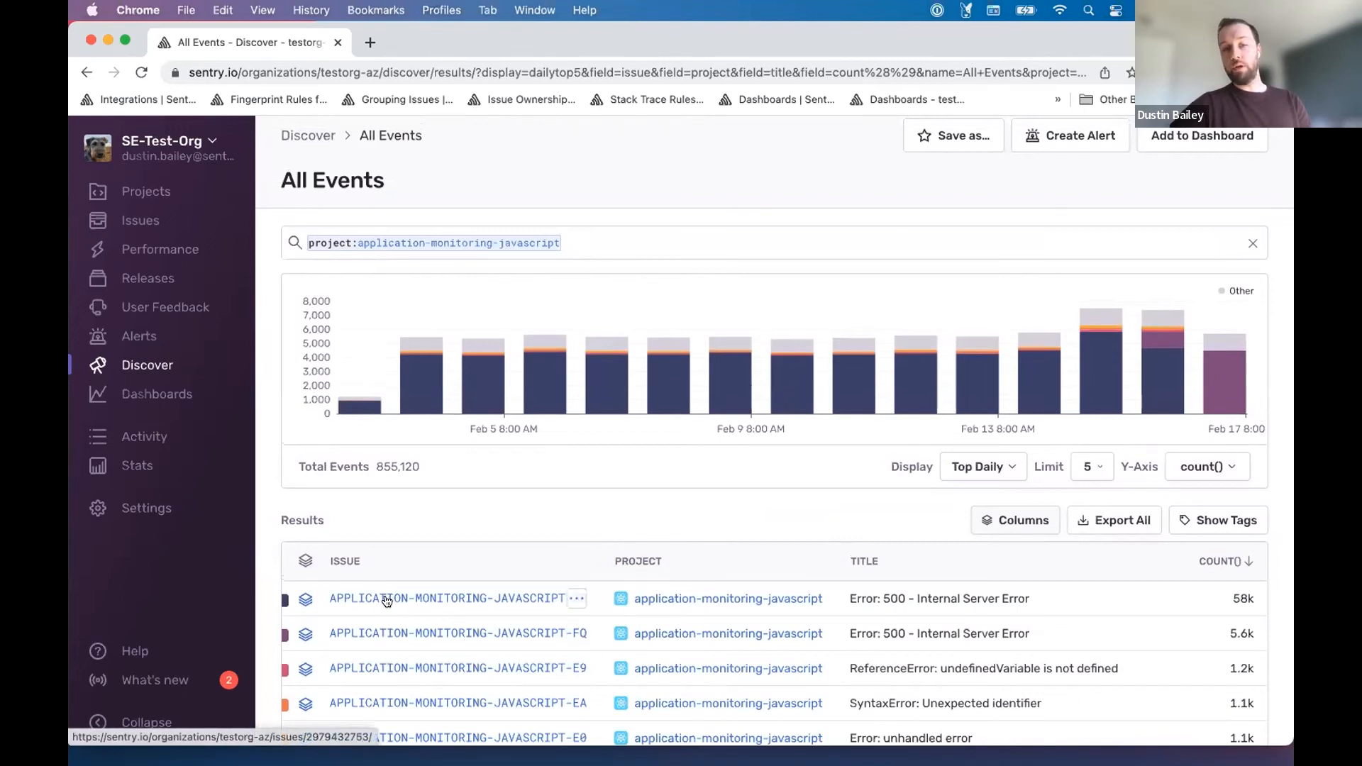
scroll(386, 601, down, 1)
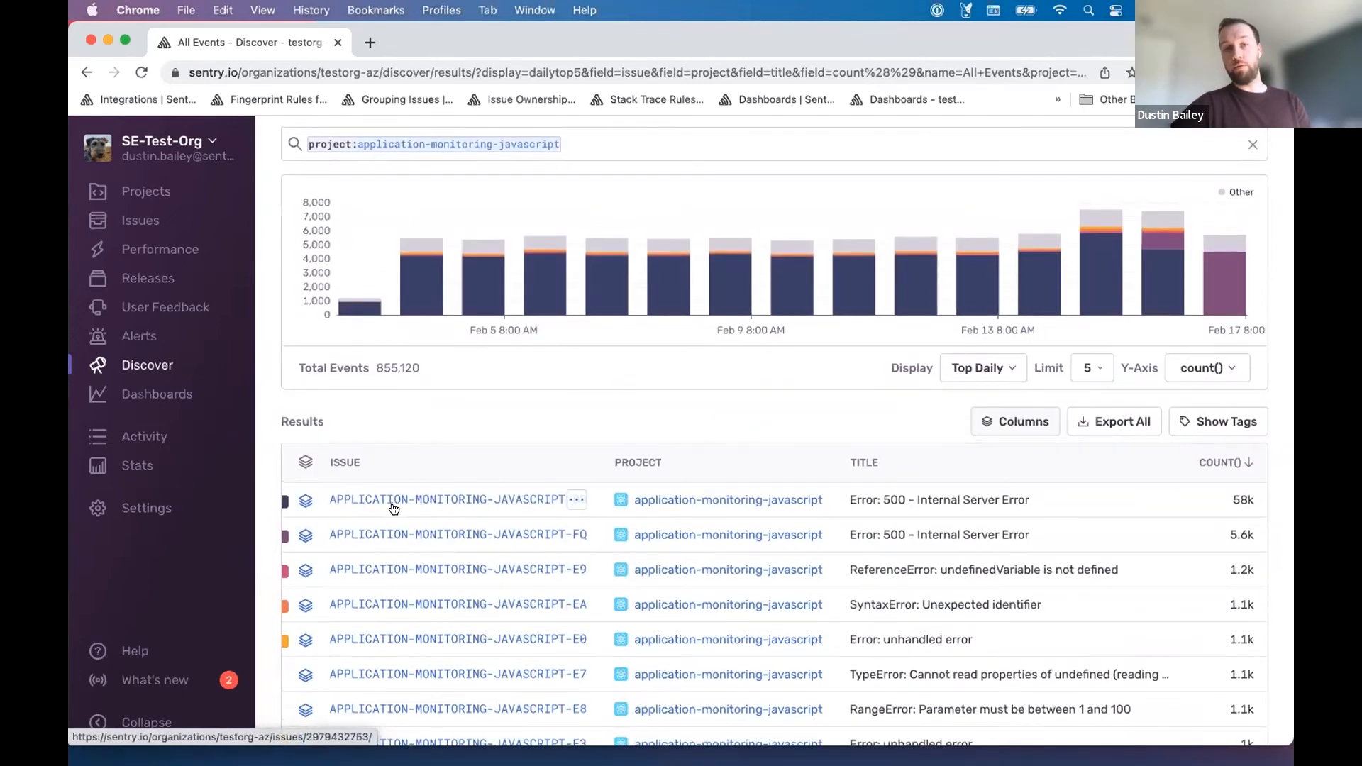
scroll(394, 509, up, 3)
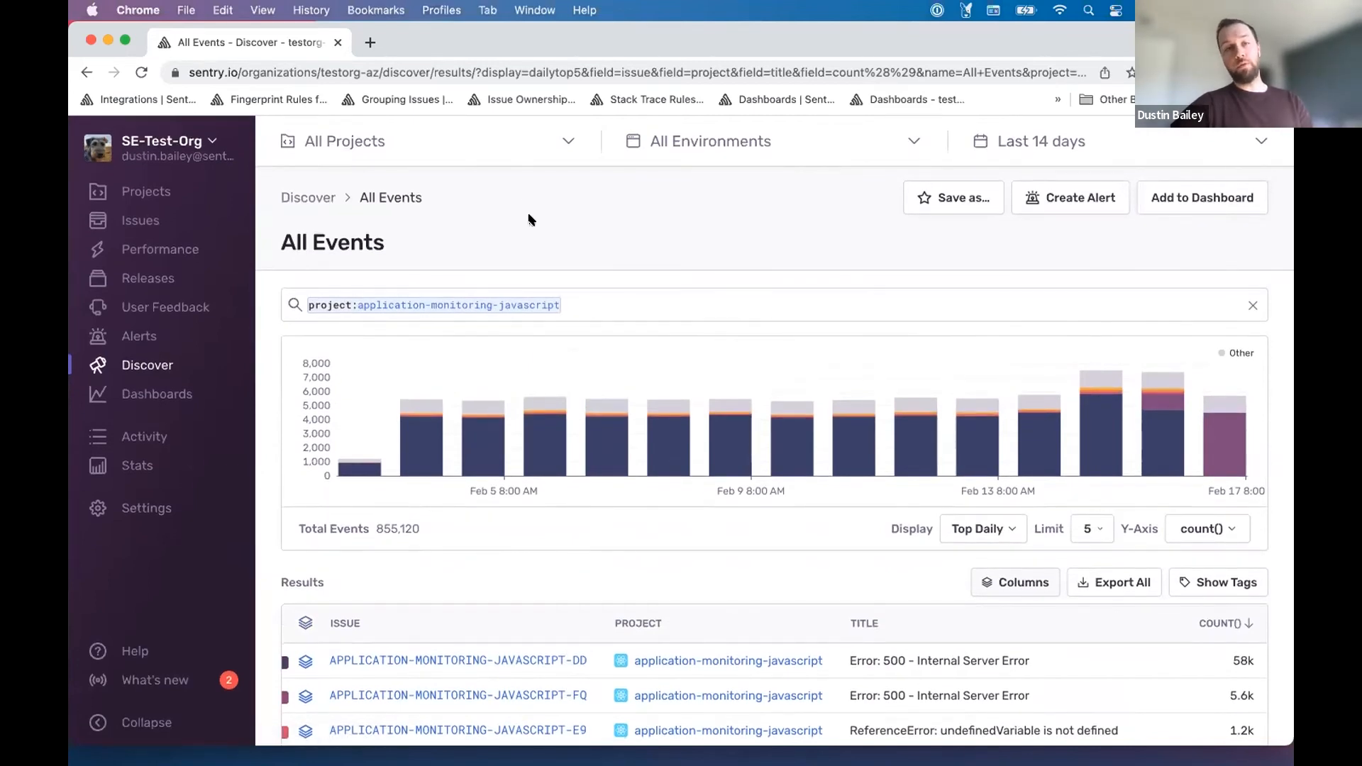
click(487, 146)
click(410, 220)
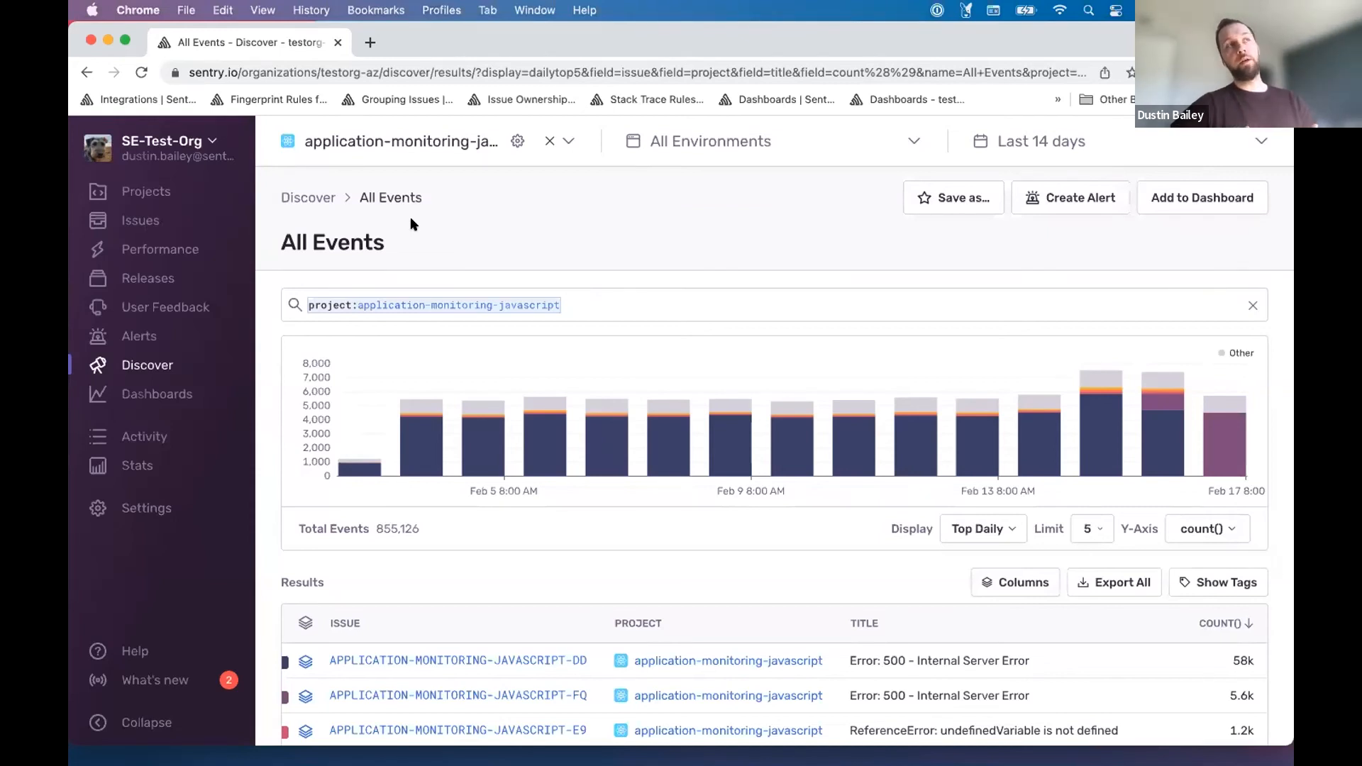
Step: Open the application-monitoring-javascript project's Inbound Filters settings and examine the custom filters for IP addresses, releases and error messages
click(517, 141)
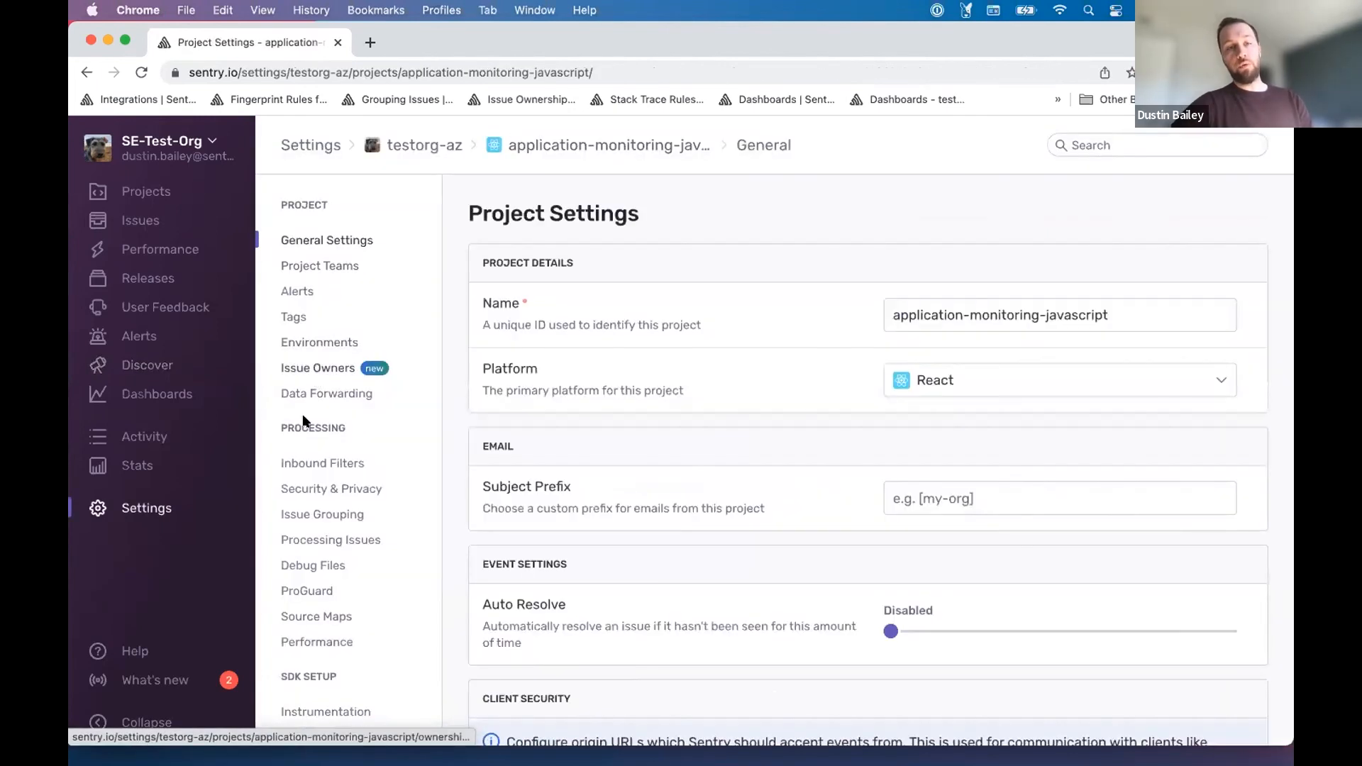
click(321, 463)
scroll(522, 474, down, 5)
scroll(582, 509, down, 5)
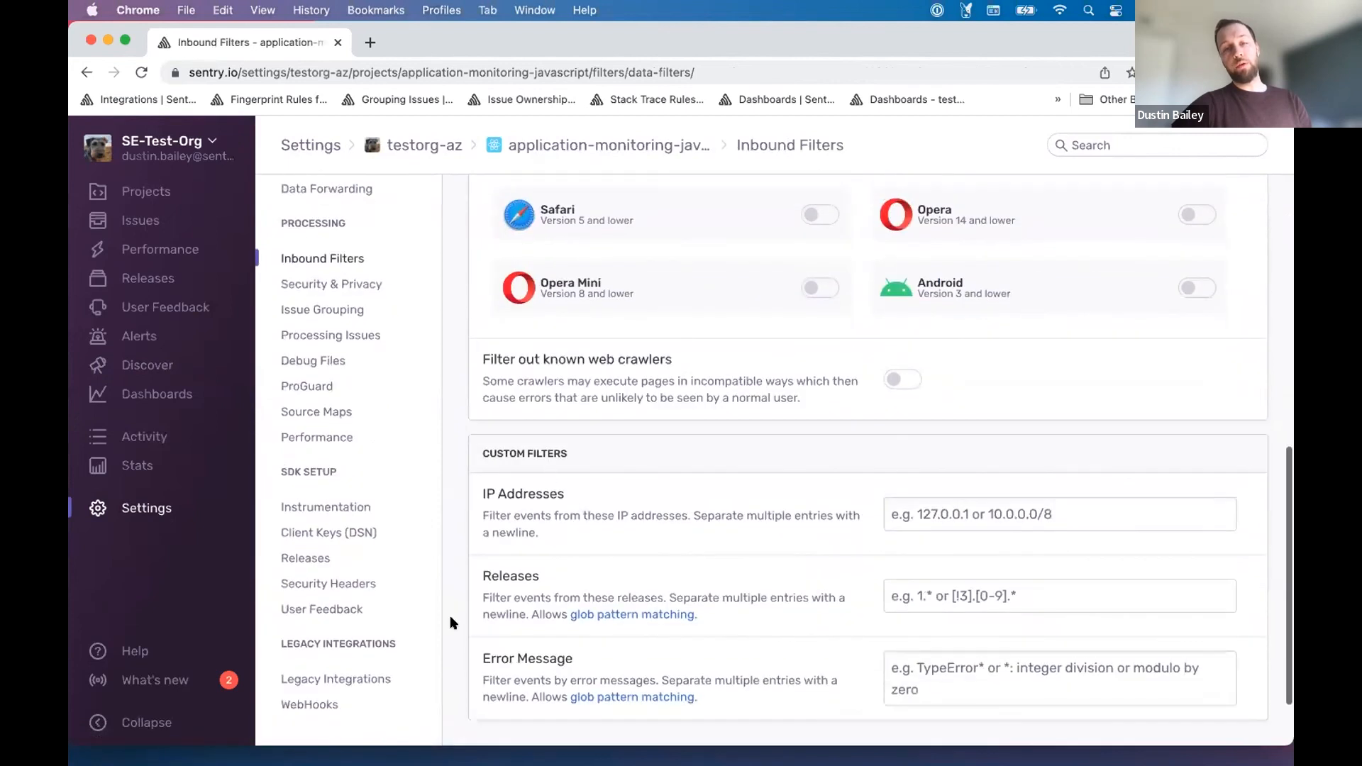
scroll(561, 599, down, 1)
scroll(552, 600, up, 1)
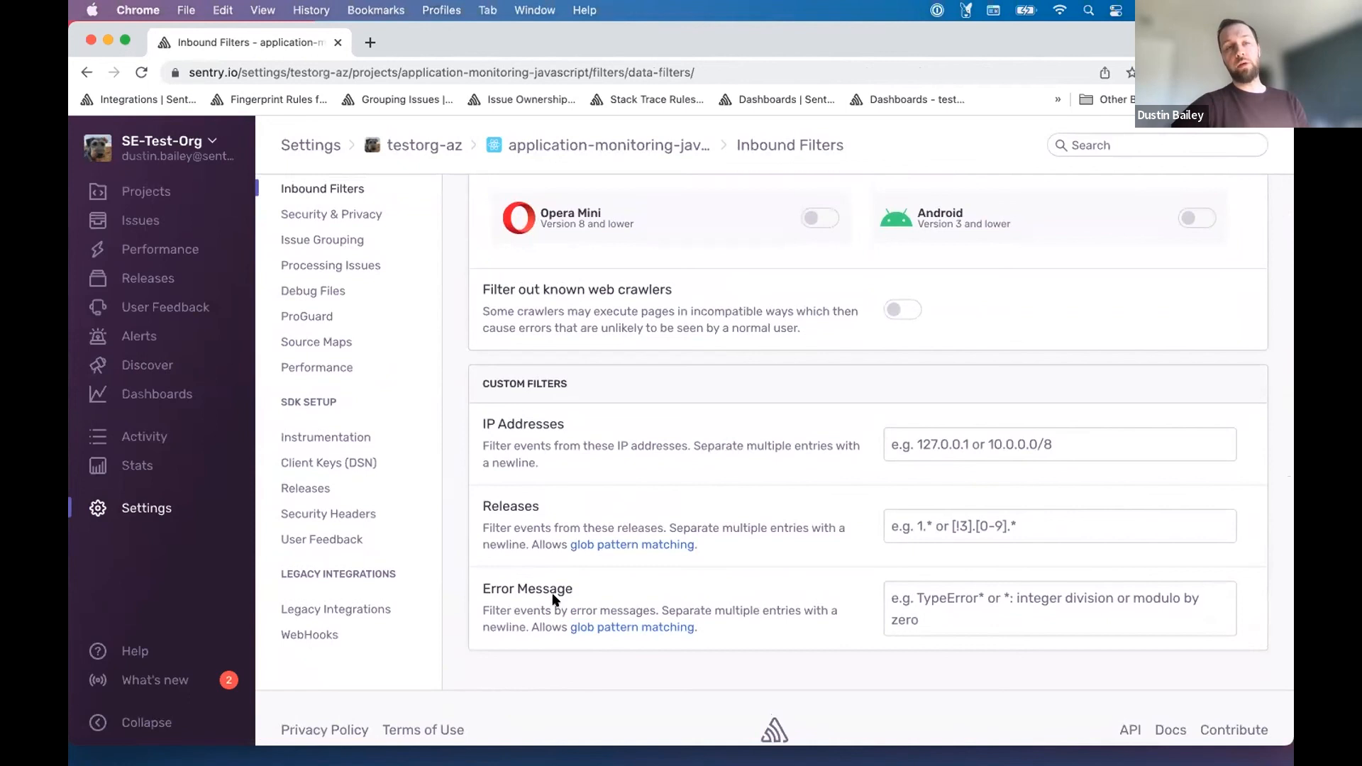